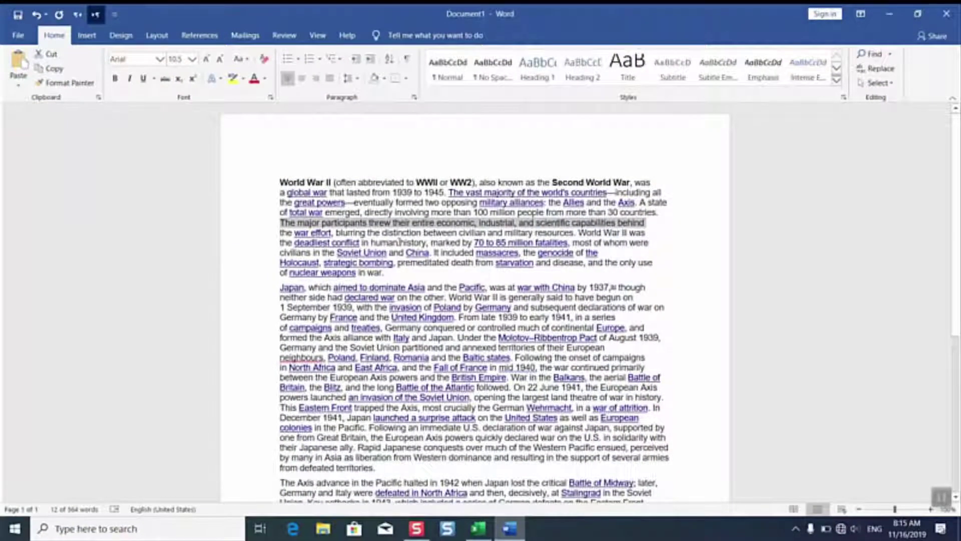
Clear the partial selection in the World War II article text
{"action": "left_click", "coordinate": [402, 233]}
{"action": "scroll", "coordinate": [402, 233], "scroll_direction": "down", "scroll_amount": 3}
{"action": "scroll", "coordinate": [402, 233], "scroll_direction": "down", "scroll_amount": 1}
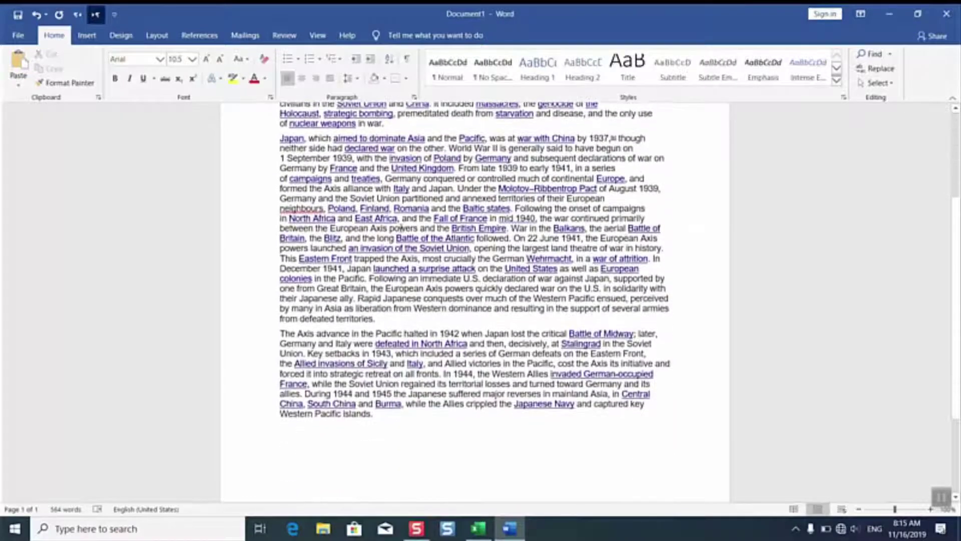
{"action": "scroll", "coordinate": [402, 233], "scroll_direction": "up", "scroll_amount": 2}
{"action": "scroll", "coordinate": [325, 277], "scroll_direction": "up", "scroll_amount": 1}
{"action": "scroll", "coordinate": [291, 278], "scroll_direction": "up", "scroll_amount": 2}
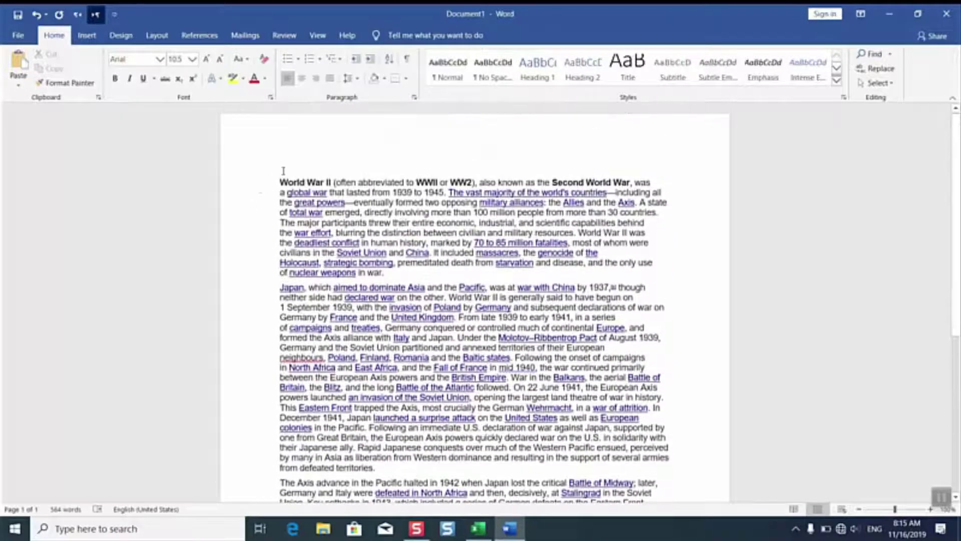
{"action": "mouse_move", "coordinate": [400, 222]}
{"action": "left_mouse_down"}
{"action": "mouse_move", "coordinate": [419, 420]}
{"action": "mouse_move", "coordinate": [400, 430]}
{"action": "left_mouse_up"}
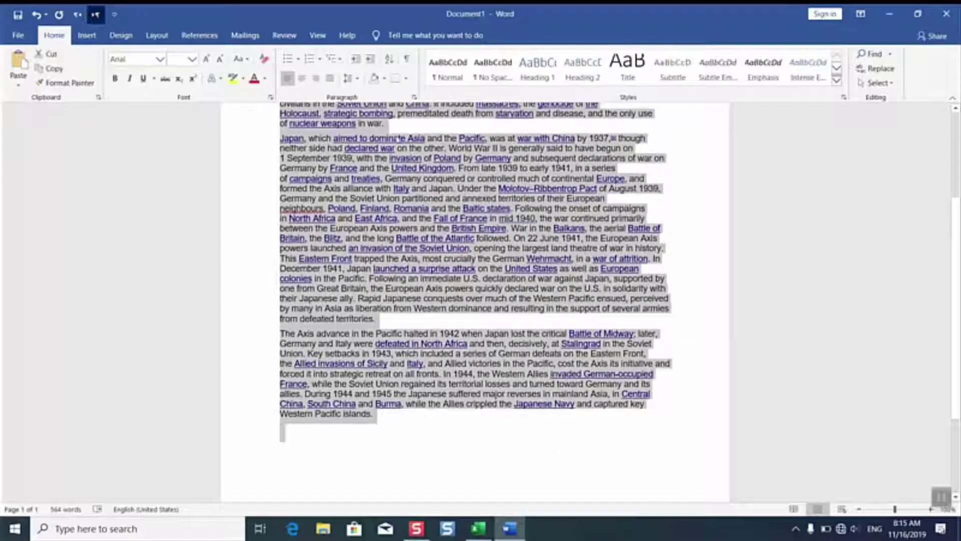
{"action": "left_click", "coordinate": [413, 35]}
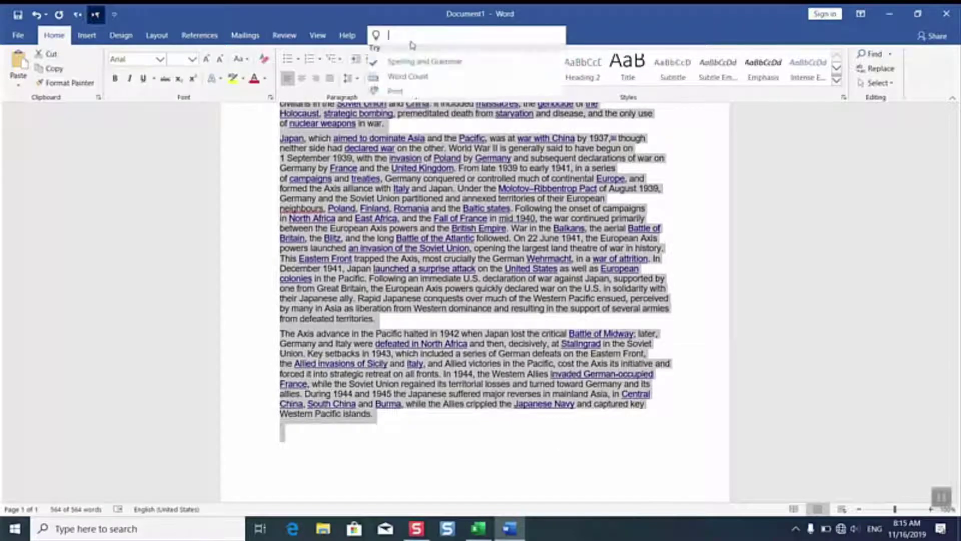
{"action": "type", "text": "dire"}
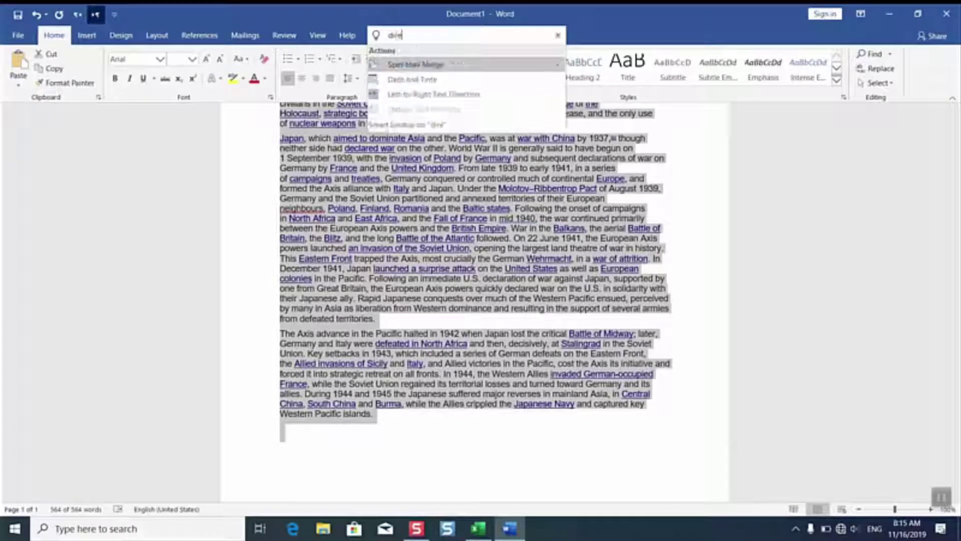
{"action": "type", "text": "ctioj"}
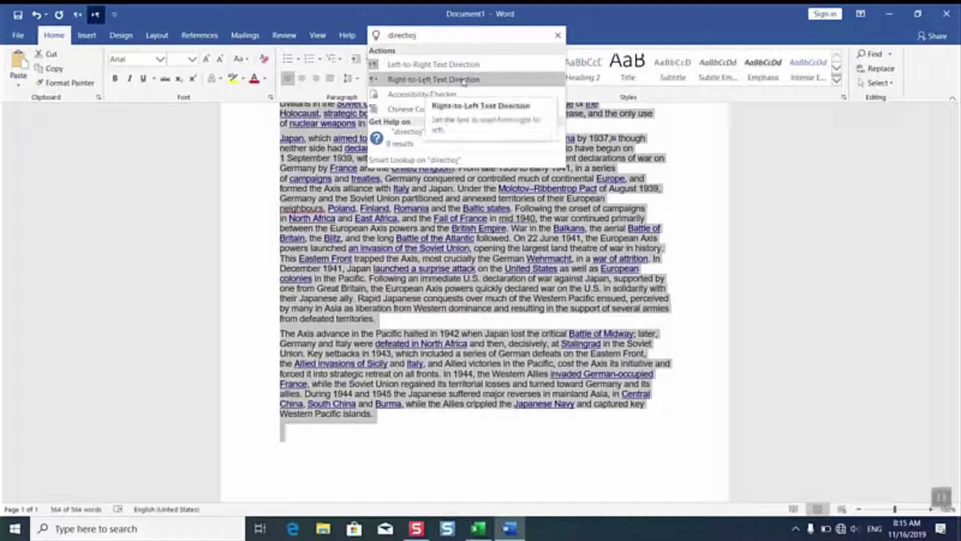
{"action": "key", "text": "BackSpace"}
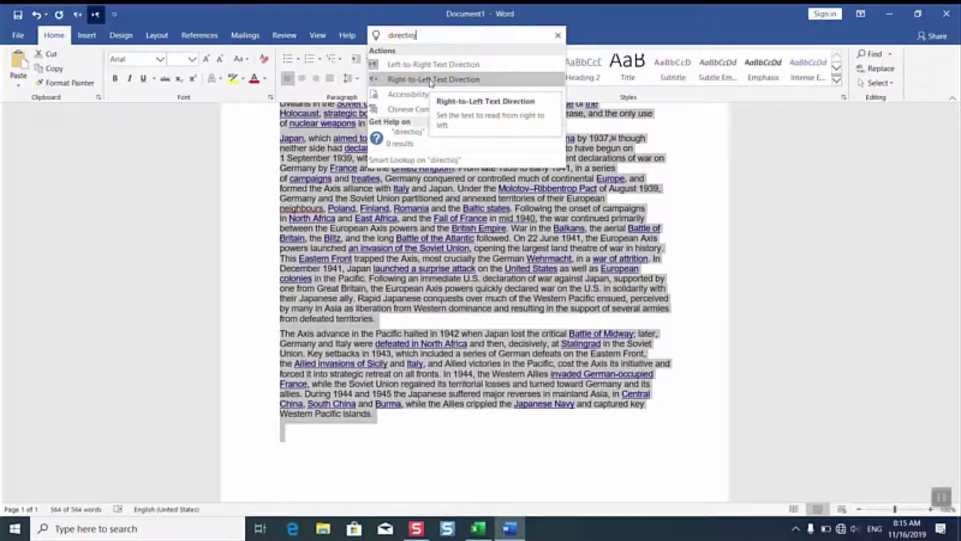
{"action": "type", "text": "j"}
{"action": "right_click", "coordinate": [432, 67]}
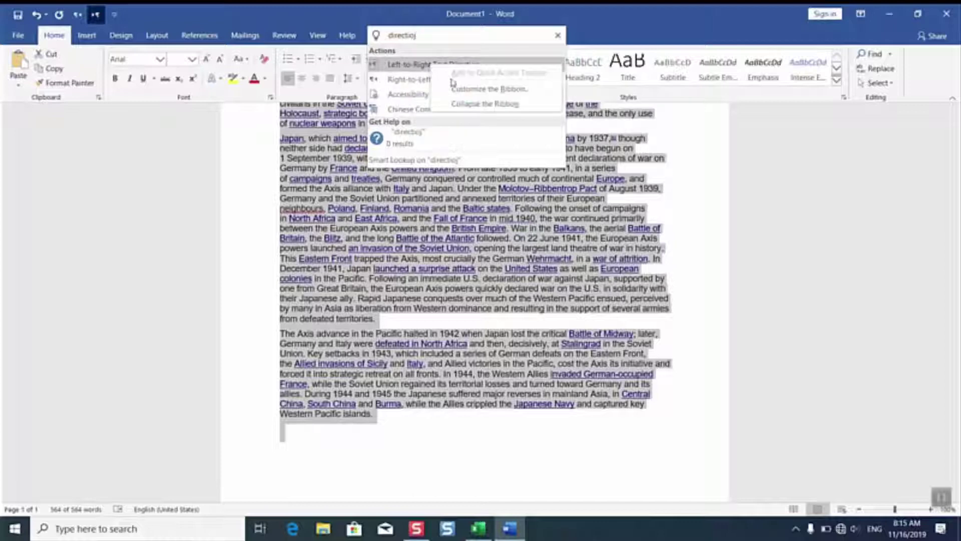
{"action": "right_click", "coordinate": [399, 82]}
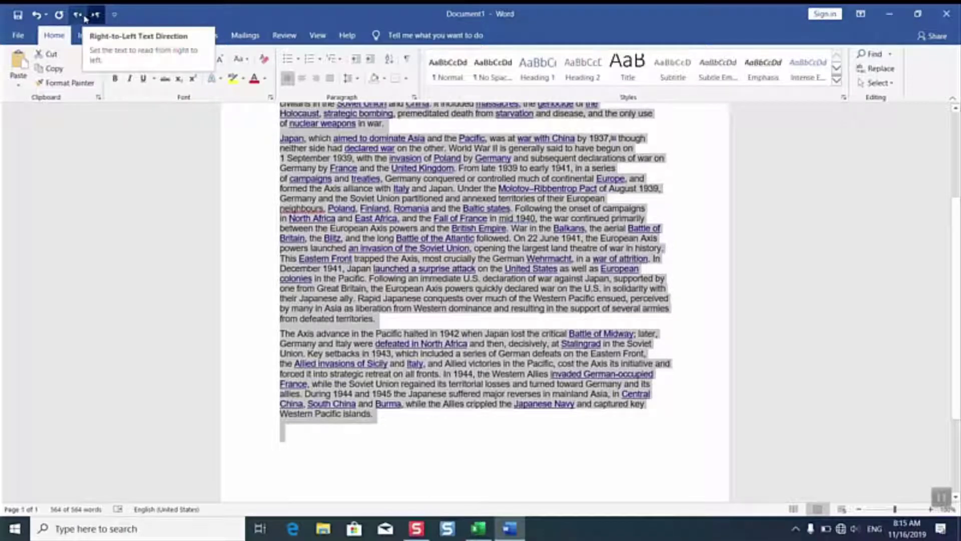
{"action": "left_click", "coordinate": [88, 16]}
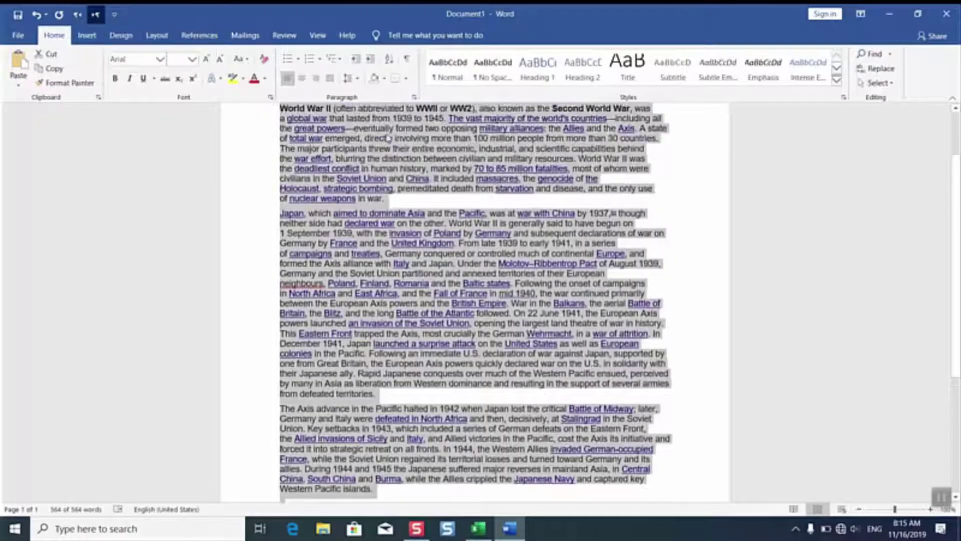
{"action": "left_click", "coordinate": [78, 15]}
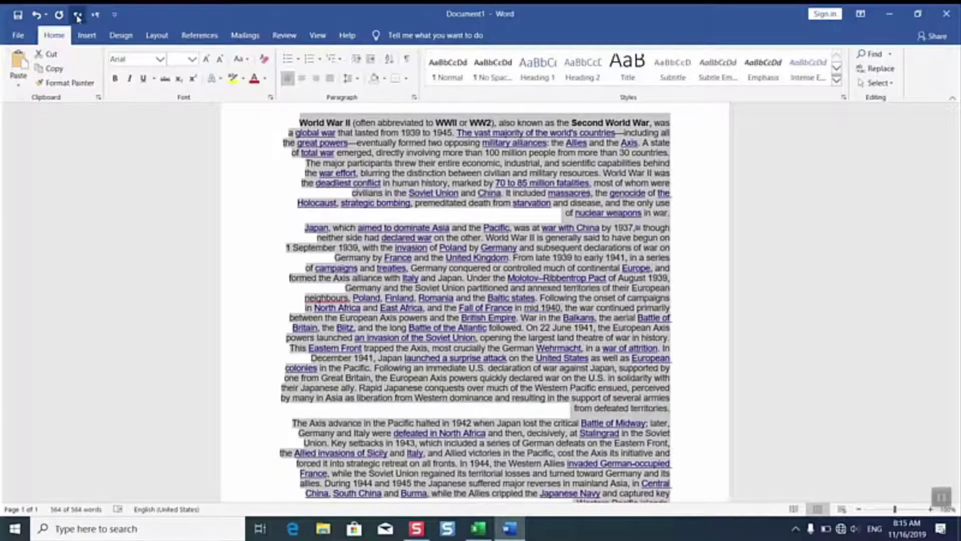
{"action": "left_click", "coordinate": [78, 17]}
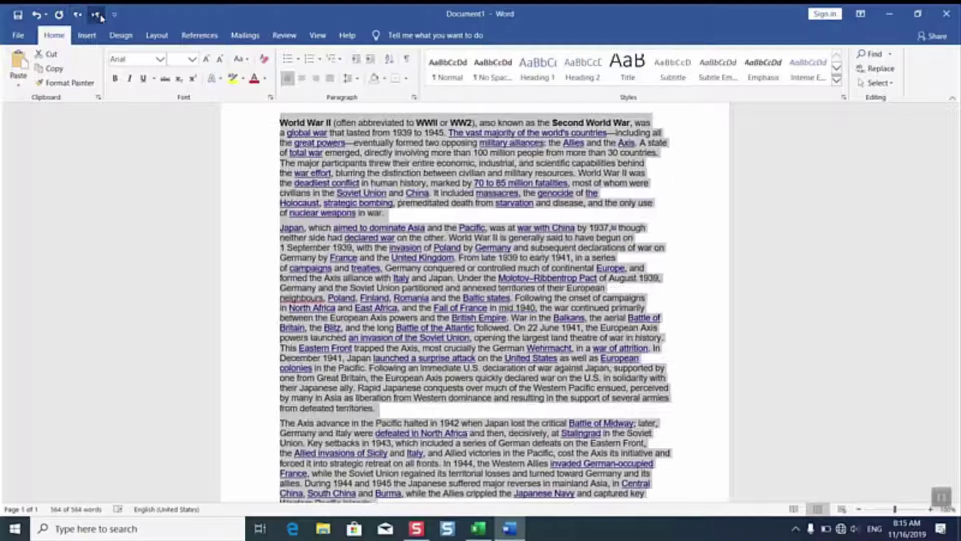
{"action": "left_click", "coordinate": [79, 17]}
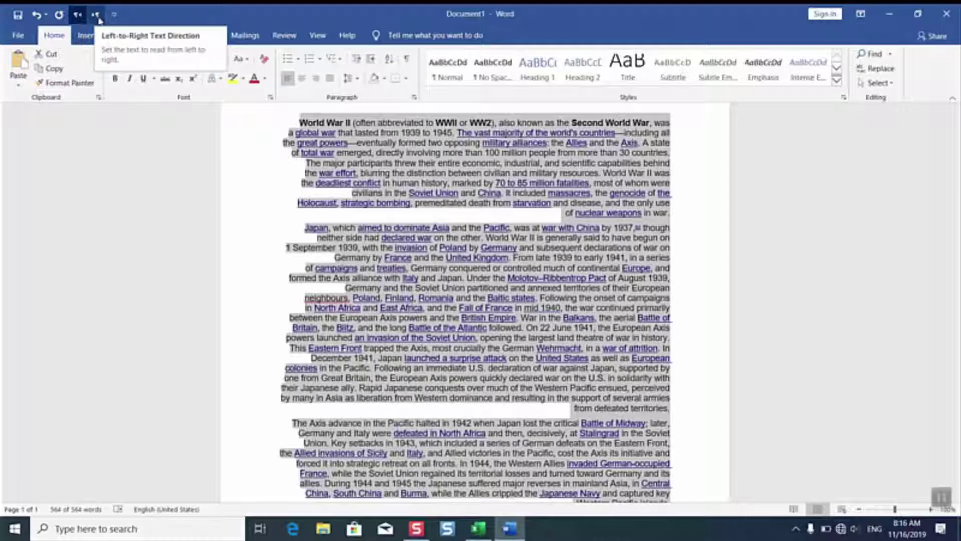
{"action": "left_click", "coordinate": [36, 16]}
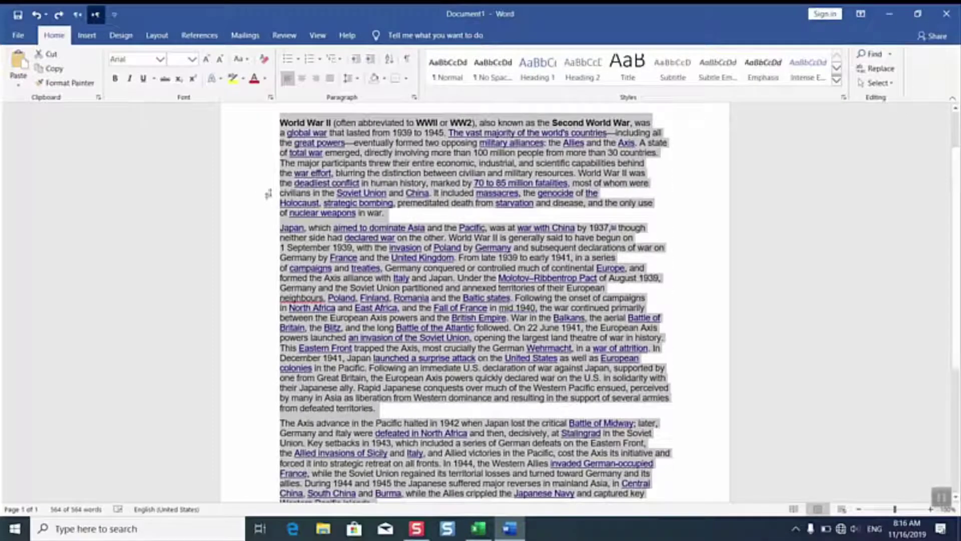
{"action": "left_click", "coordinate": [267, 195]}
{"action": "scroll", "coordinate": [266, 186], "scroll_direction": "up", "scroll_amount": 1}
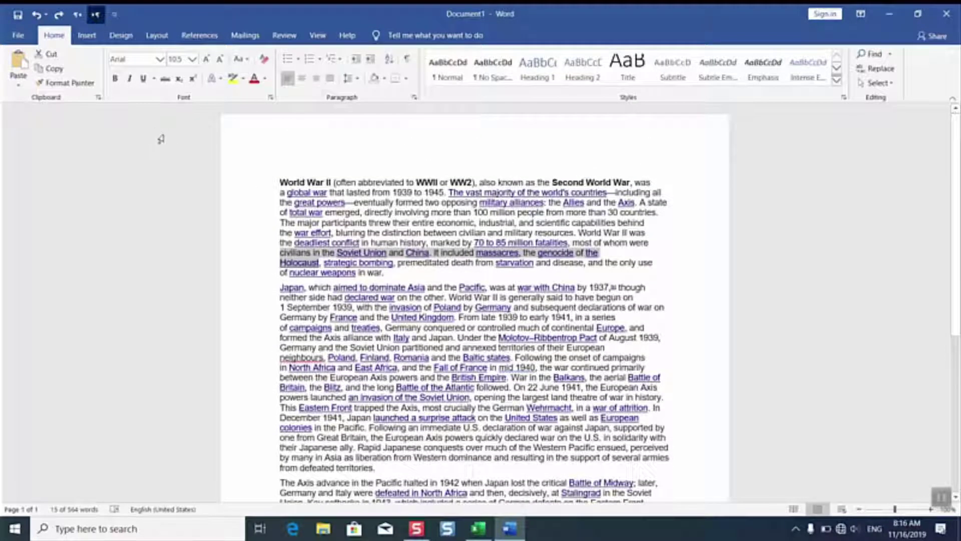
Revert the first paragraph's direction change and select the whole article instead
{"action": "left_click", "coordinate": [77, 14]}
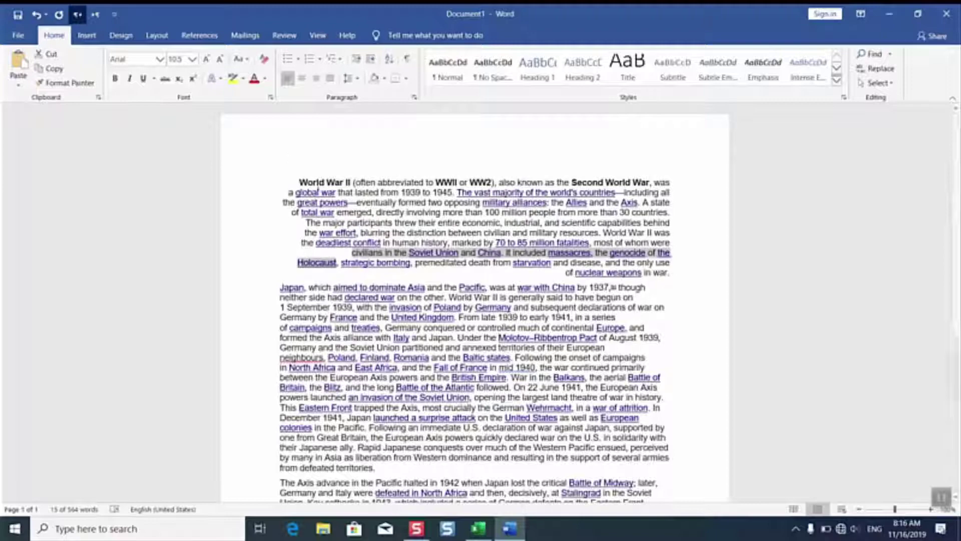
{"action": "scroll", "coordinate": [476, 300], "scroll_direction": "down", "scroll_amount": 3}
{"action": "scroll", "coordinate": [475, 301], "scroll_direction": "down", "scroll_amount": 1}
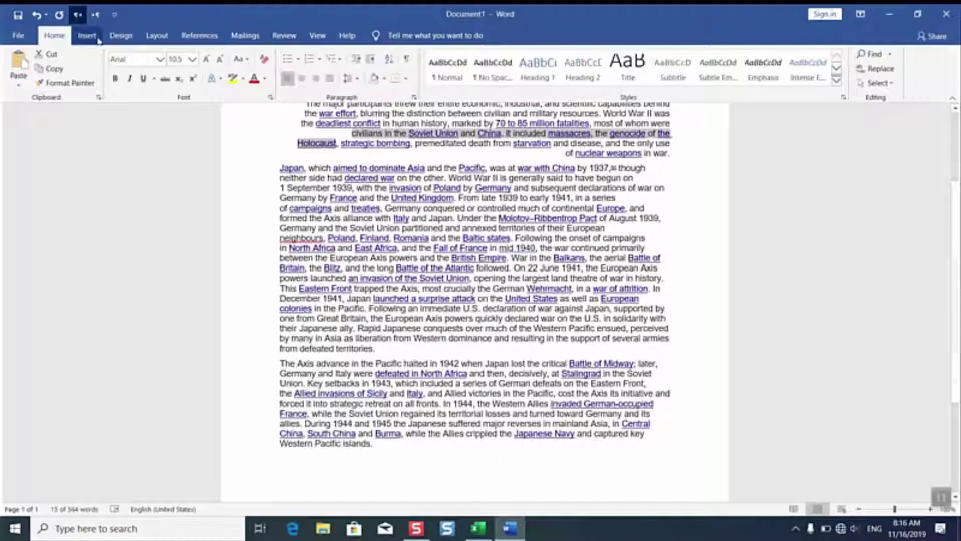
{"action": "left_click", "coordinate": [95, 14]}
{"action": "mouse_move", "coordinate": [376, 445]}
{"action": "left_mouse_down"}
{"action": "mouse_move", "coordinate": [318, 280]}
{"action": "mouse_move", "coordinate": [250, 194]}
{"action": "left_mouse_up"}
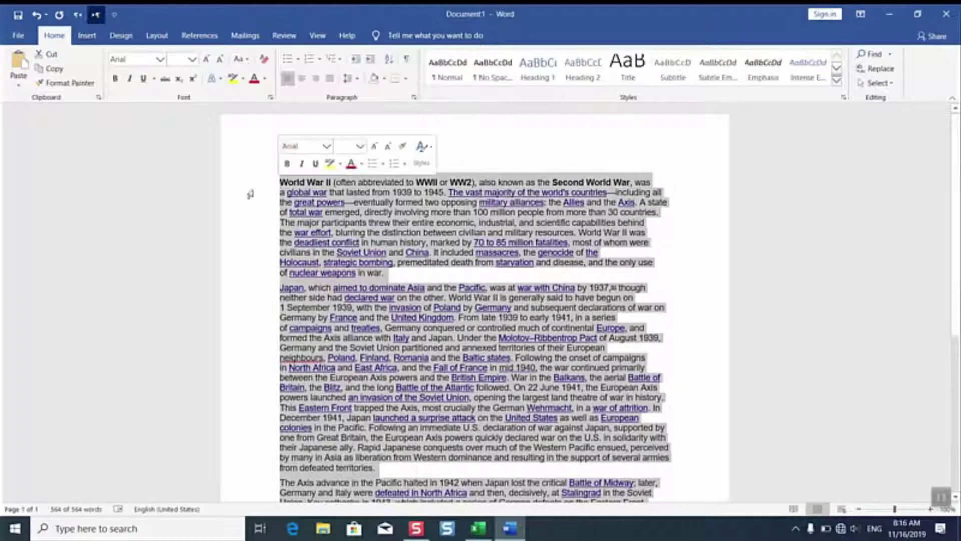
Make the selected article italic and right-to-left, then start saving it
{"action": "left_click", "coordinate": [130, 78]}
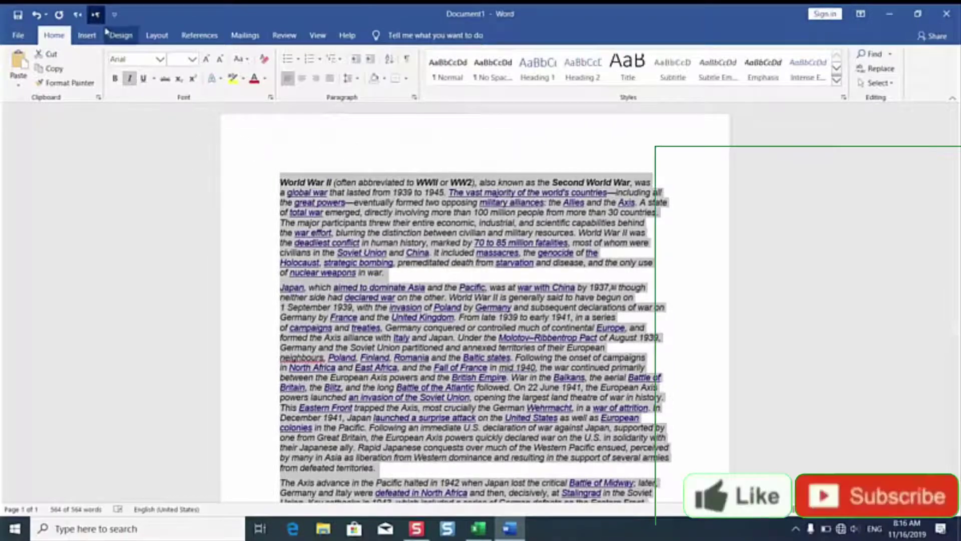
{"action": "left_click", "coordinate": [77, 14]}
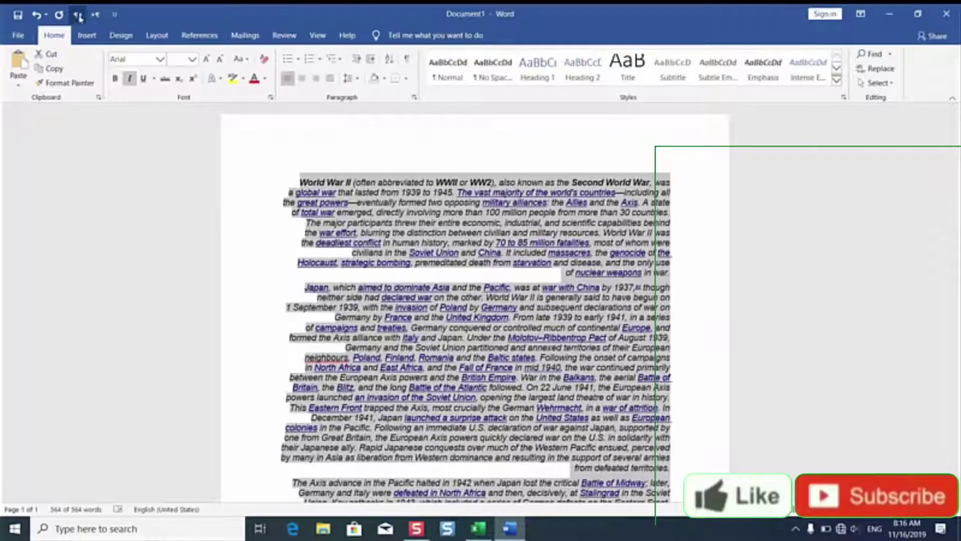
{"action": "left_click", "coordinate": [266, 300]}
{"action": "key", "text": "ctrl+s"}
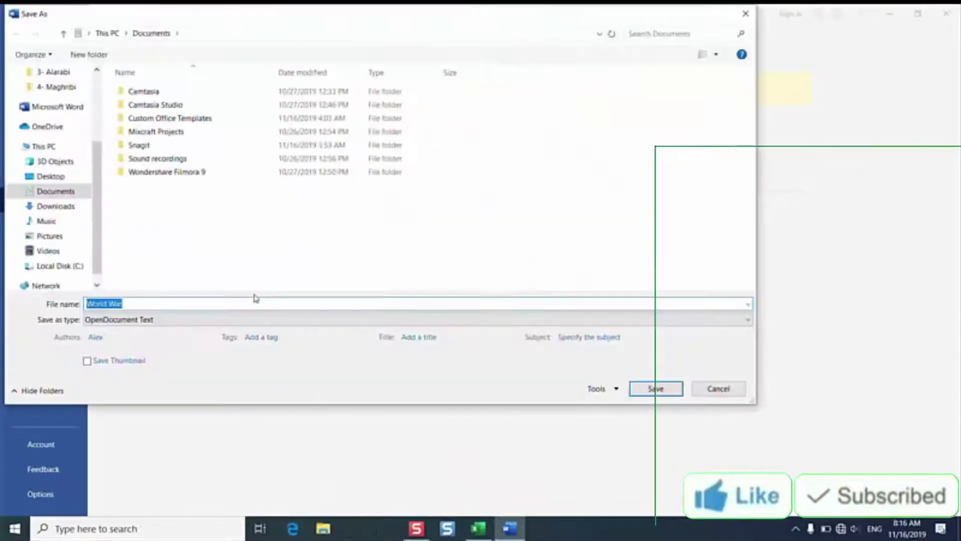
{"action": "type", "text": "Revers"}
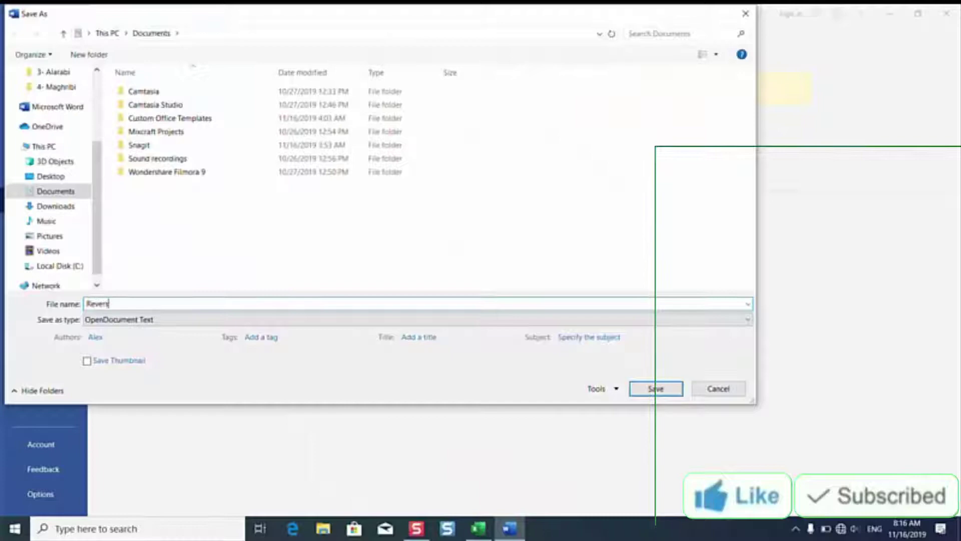
{"action": "type", "text": "ed"}
Save the article on the Desktop as 'Reversed', confirm the format warning, and close Word
{"action": "left_click", "coordinate": [44, 177]}
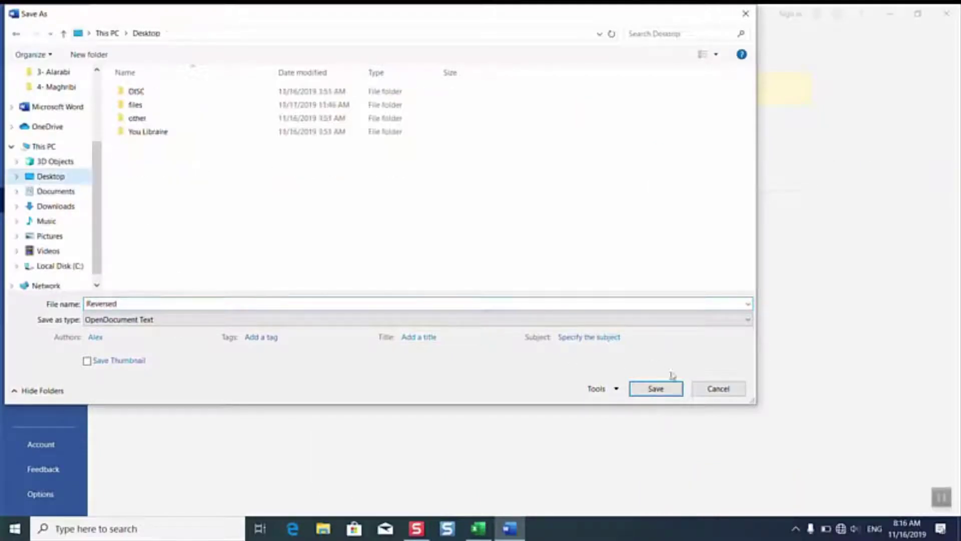
{"action": "left_click", "coordinate": [653, 390]}
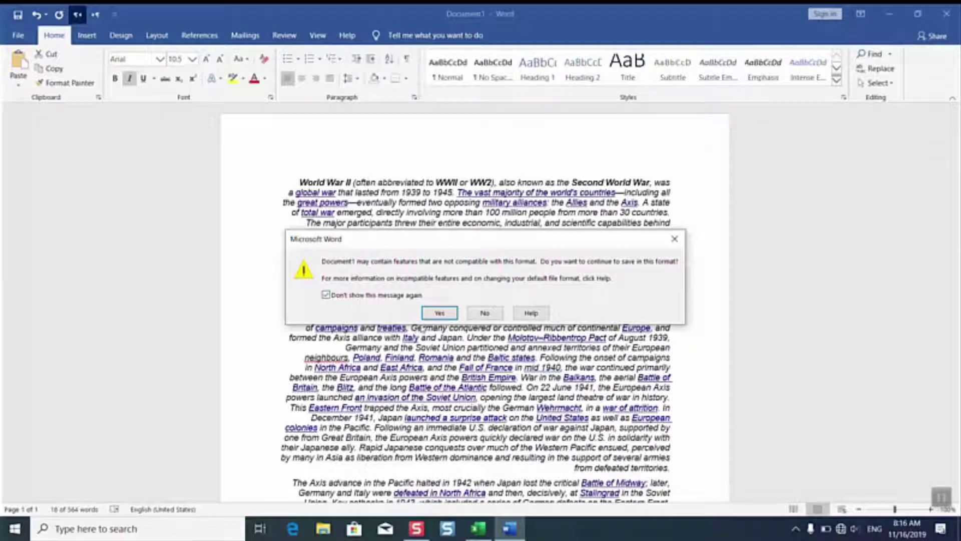
{"action": "left_click", "coordinate": [441, 313]}
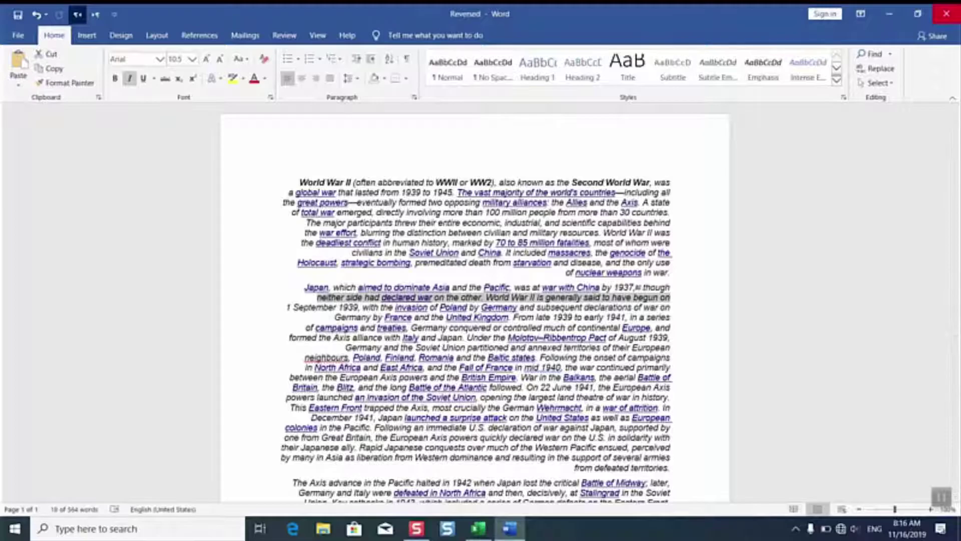
{"action": "left_click", "coordinate": [947, 13]}
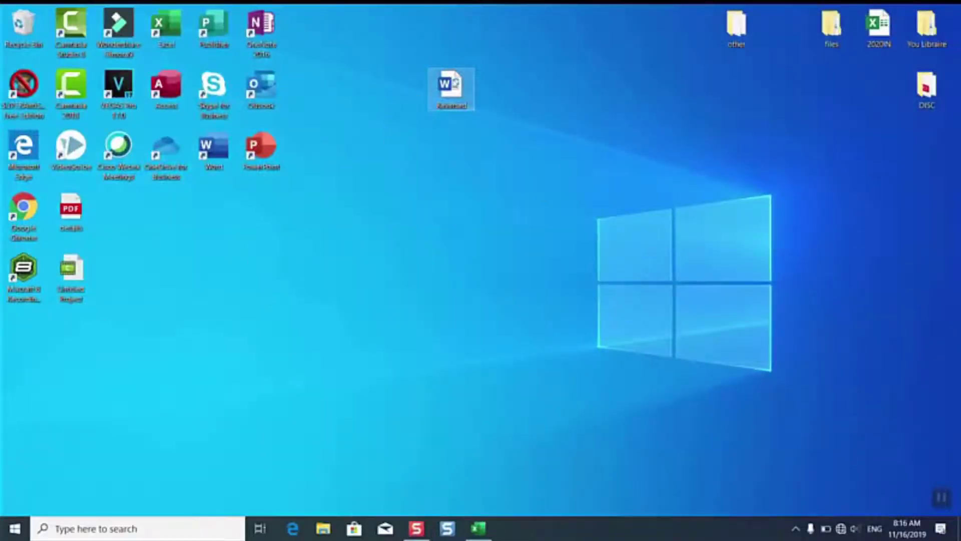
{"action": "left_click", "coordinate": [457, 88]}
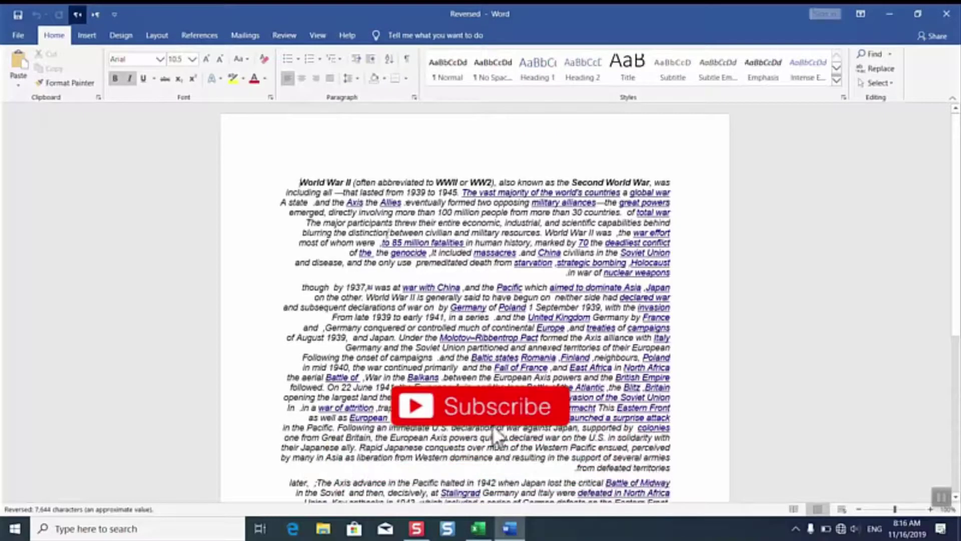
{"action": "left_click", "coordinate": [946, 14]}
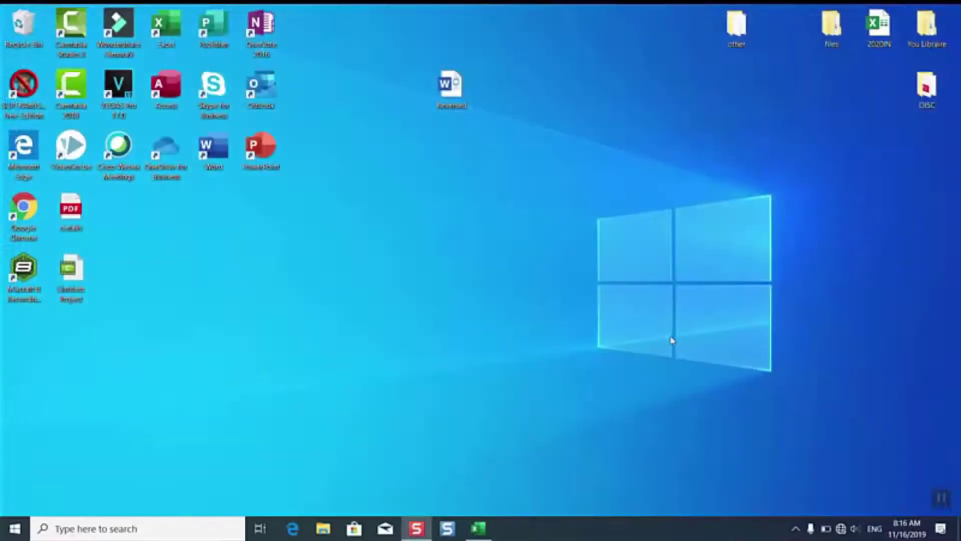